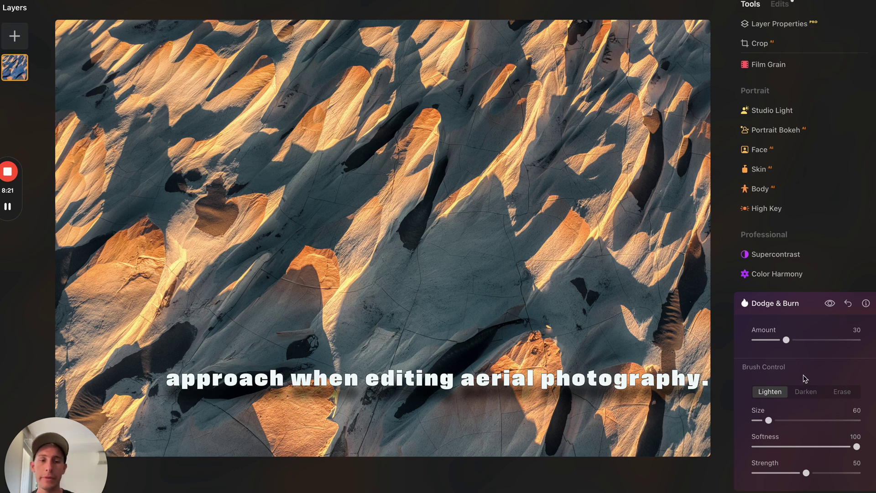
- Switch the Dodge & Burn brush to Darken, then show the three March 2023 aerial photos in the catalog
{"action": "left_click", "coordinate": [806, 392]}
{"action": "left_click", "coordinate": [759, 51]}
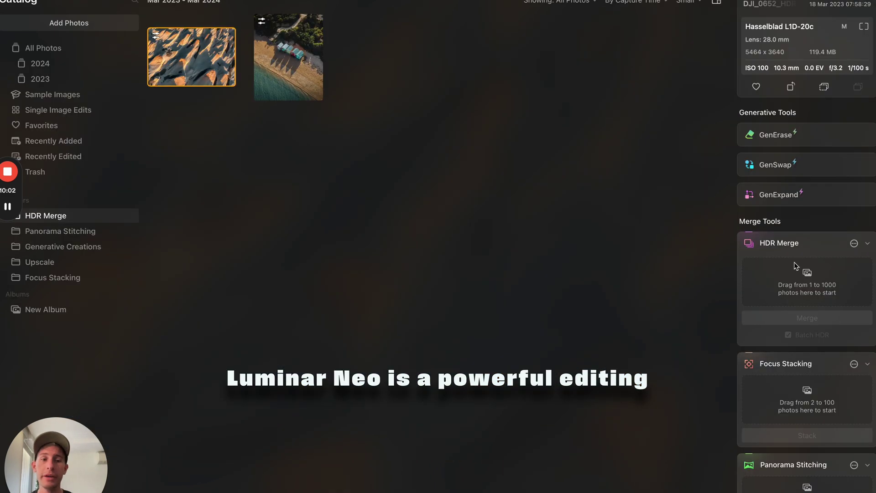
{"action": "scroll", "coordinate": [794, 262], "scroll_direction": "down", "scroll_amount": 5}
{"action": "left_click_drag", "start_coordinate": [319, 178], "coordinate": [792, 420]}
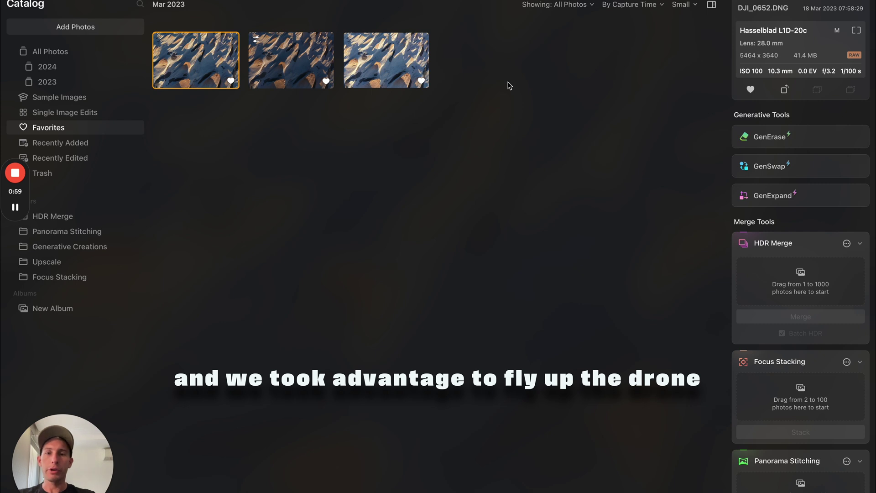
{"action": "double_click", "coordinate": [415, 62]}
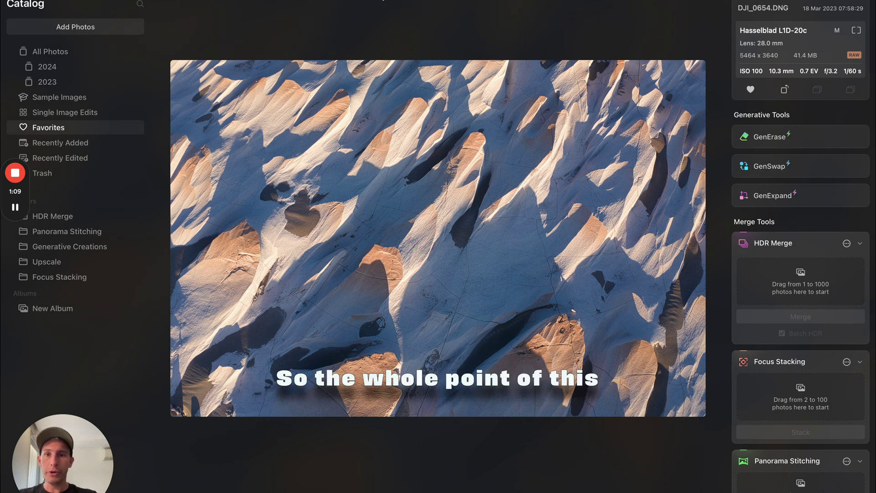
{"action": "key", "text": "Escape"}
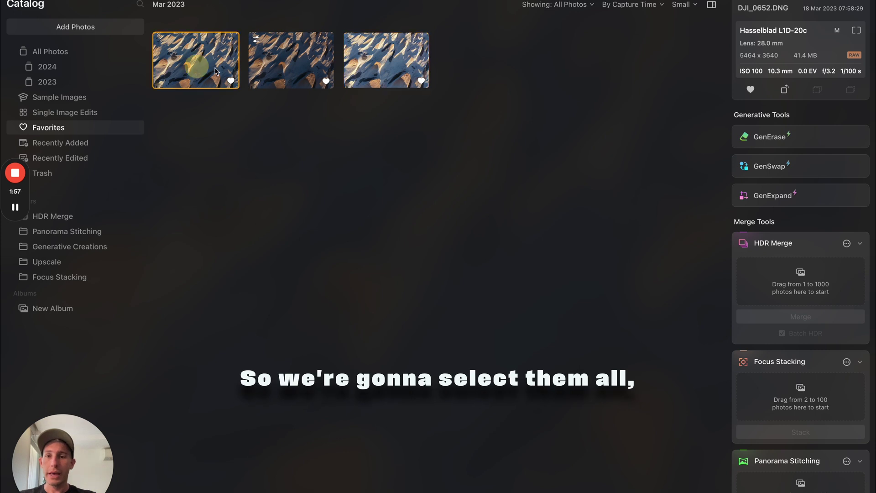
- Select the three bracketed desert exposures, merge them with HDR Merge, and open the result for editing
{"action": "left_click", "coordinate": [214, 67]}
{"action": "left_click", "coordinate": [398, 72], "text": "shift"}
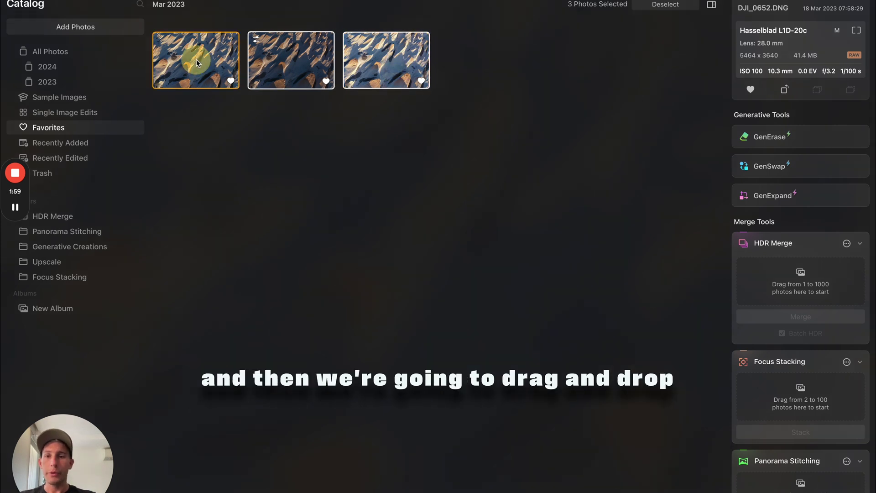
{"action": "left_click_drag", "start_coordinate": [196, 59], "coordinate": [795, 288]}
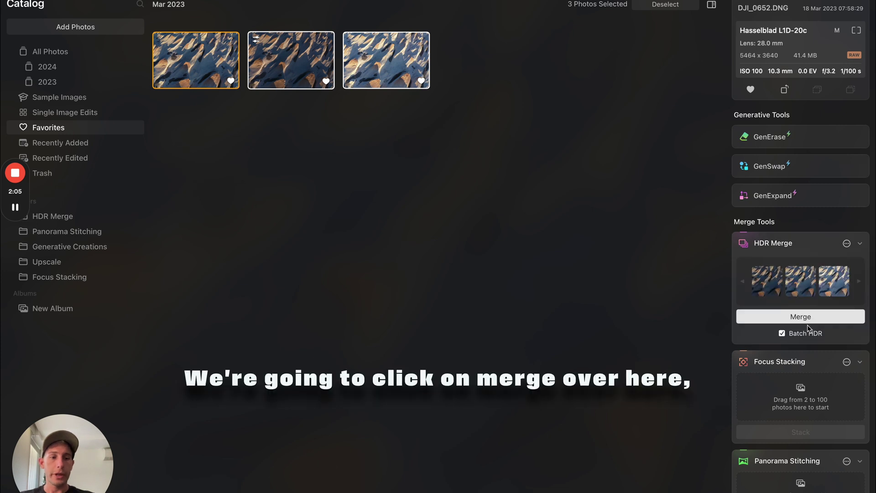
{"action": "left_click", "coordinate": [806, 317]}
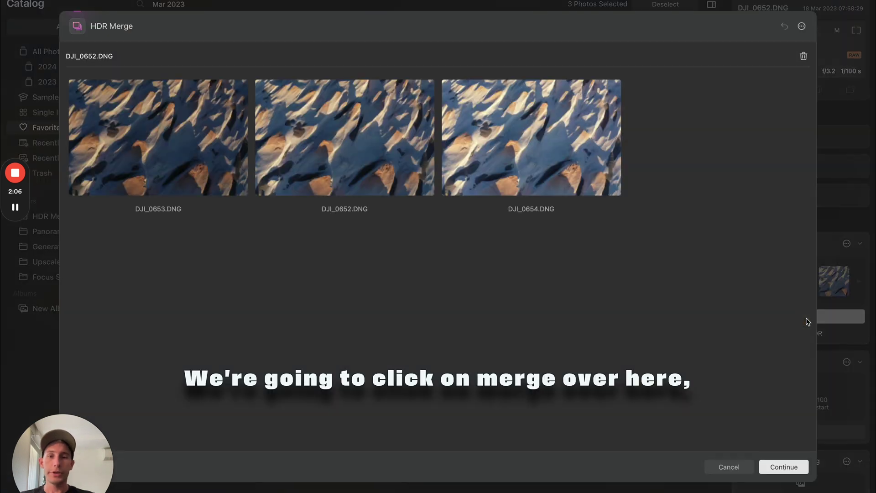
{"action": "left_click", "coordinate": [778, 466]}
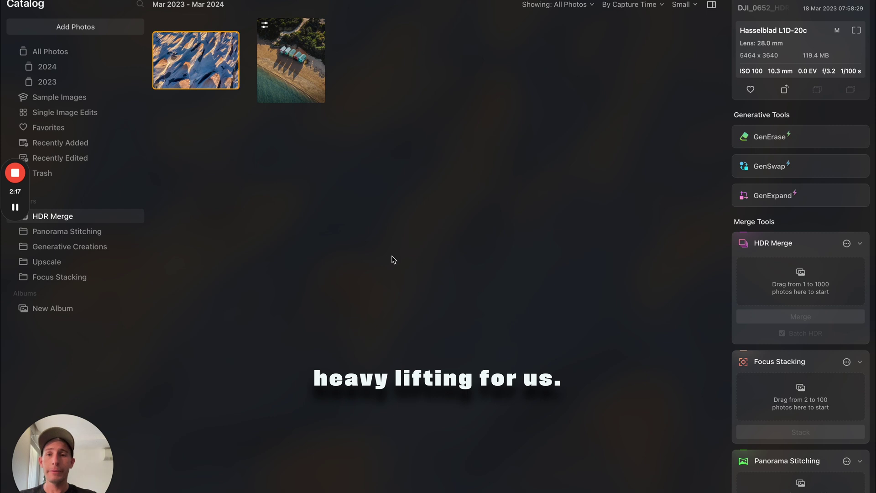
{"action": "key", "text": "space"}
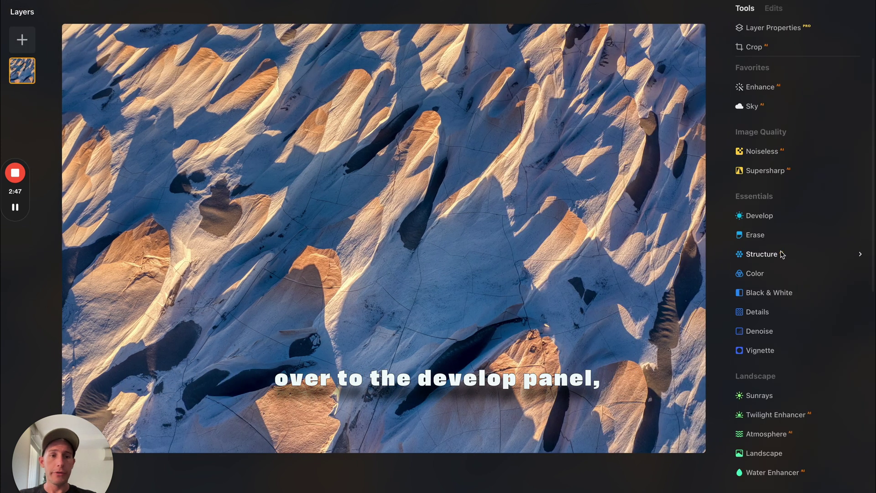
- In Develop, warm the white balance to Temperature 12 with Tint -5
{"action": "left_click", "coordinate": [759, 216]}
{"action": "scroll", "coordinate": [772, 238], "scroll_direction": "down", "scroll_amount": 2}
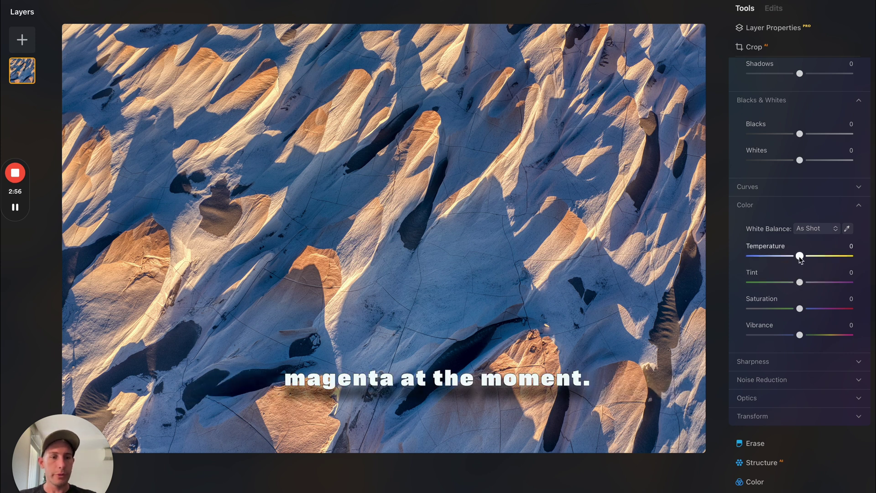
{"action": "left_click_drag", "start_coordinate": [800, 255], "coordinate": [802, 257]}
{"action": "scroll", "coordinate": [802, 257], "scroll_direction": "up", "scroll_amount": 4}
{"action": "left_click_drag", "start_coordinate": [802, 350], "coordinate": [798, 333]}
{"action": "scroll", "coordinate": [804, 347], "scroll_direction": "down", "scroll_amount": 2}
{"action": "left_click_drag", "start_coordinate": [805, 307], "coordinate": [807, 307]}
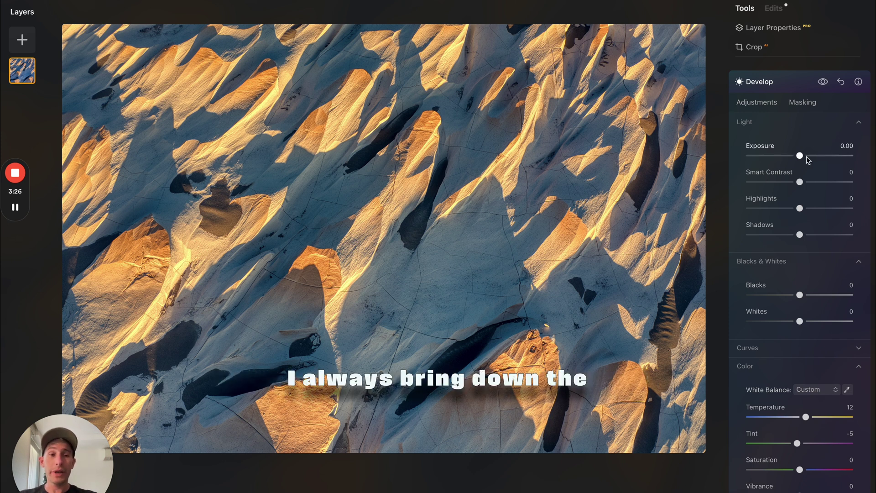
- Set Exposure to -0.25 and Smart Contrast to -10, and deepen Blacks to about -10
{"action": "left_click_drag", "start_coordinate": [803, 155], "coordinate": [795, 183]}
{"action": "left_click", "coordinate": [799, 182]}
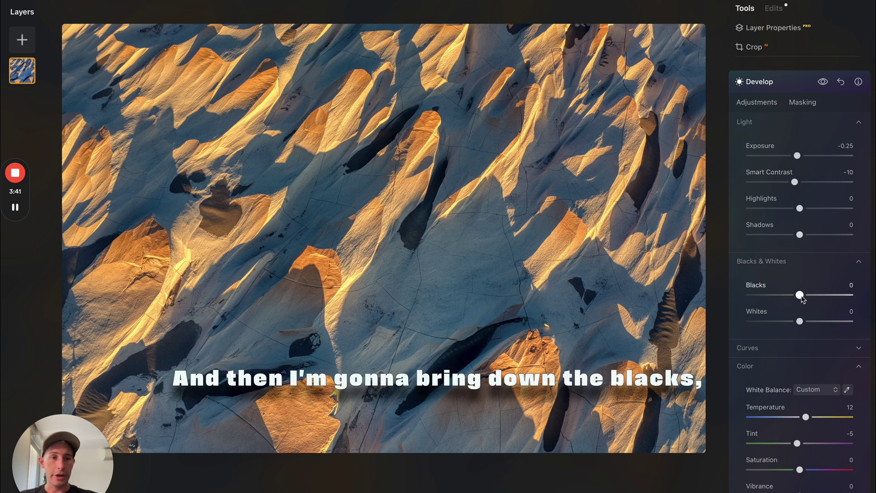
{"action": "left_click_drag", "start_coordinate": [802, 297], "coordinate": [800, 323]}
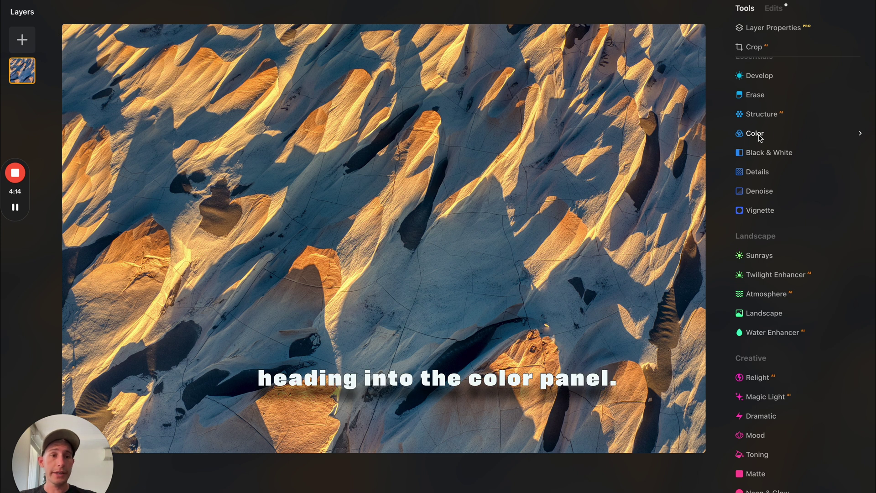
- Drop Saturation to -10; set HSL hues Orange and Yellow -10, Blue -24, Purple and Magenta -100
{"action": "left_click", "coordinate": [755, 134]}
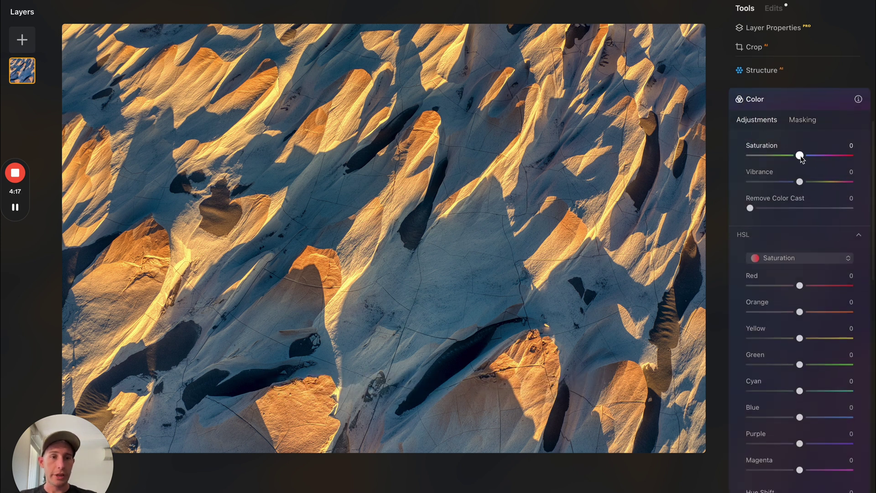
{"action": "left_click_drag", "start_coordinate": [800, 156], "coordinate": [796, 156]}
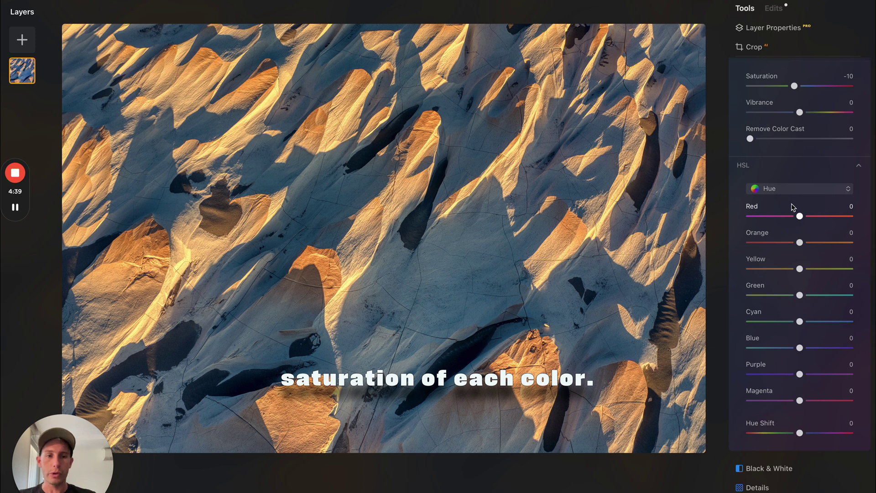
{"action": "left_click", "coordinate": [801, 271]}
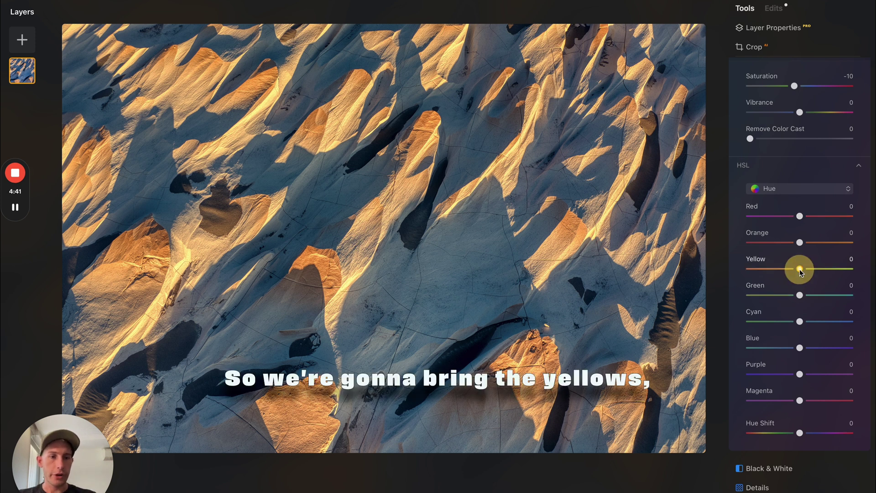
{"action": "left_click_drag", "start_coordinate": [800, 270], "coordinate": [796, 243]}
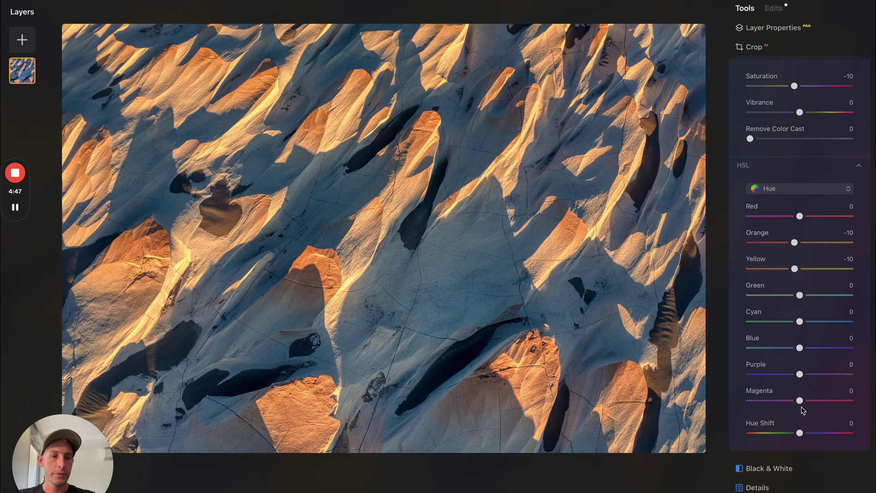
{"action": "left_click_drag", "start_coordinate": [799, 374], "coordinate": [731, 374]}
{"action": "left_click_drag", "start_coordinate": [799, 400], "coordinate": [696, 399]}
{"action": "left_click_drag", "start_coordinate": [802, 350], "coordinate": [790, 351]}
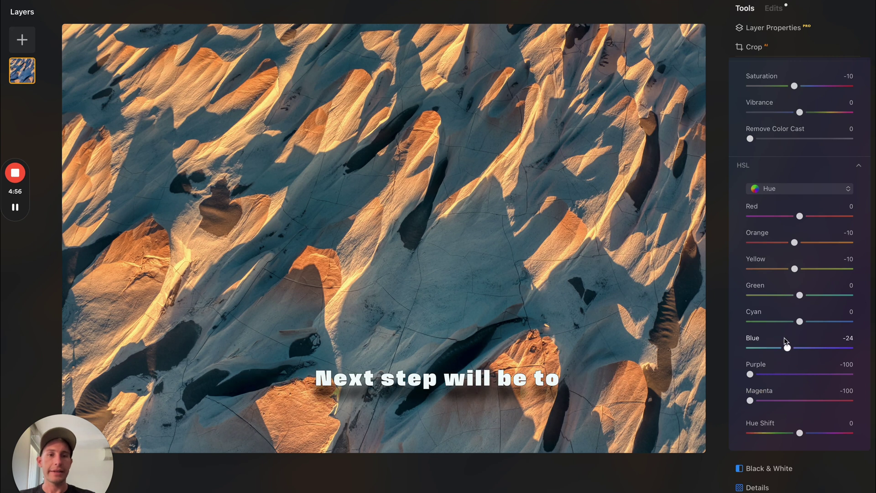
- Set HSL Saturation for Magenta and Purple to -100, Blue to -19 and Orange to +5
{"action": "left_click", "coordinate": [787, 188]}
{"action": "left_click", "coordinate": [785, 216]}
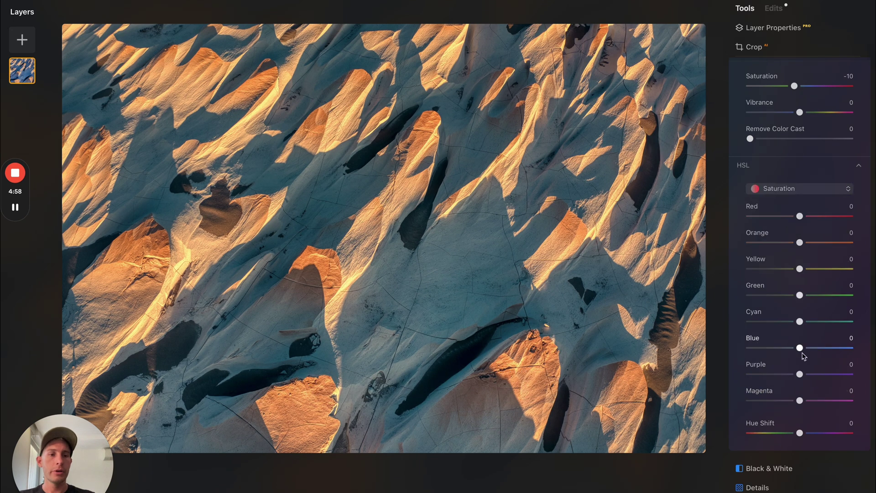
{"action": "left_click_drag", "start_coordinate": [804, 405], "coordinate": [674, 381]}
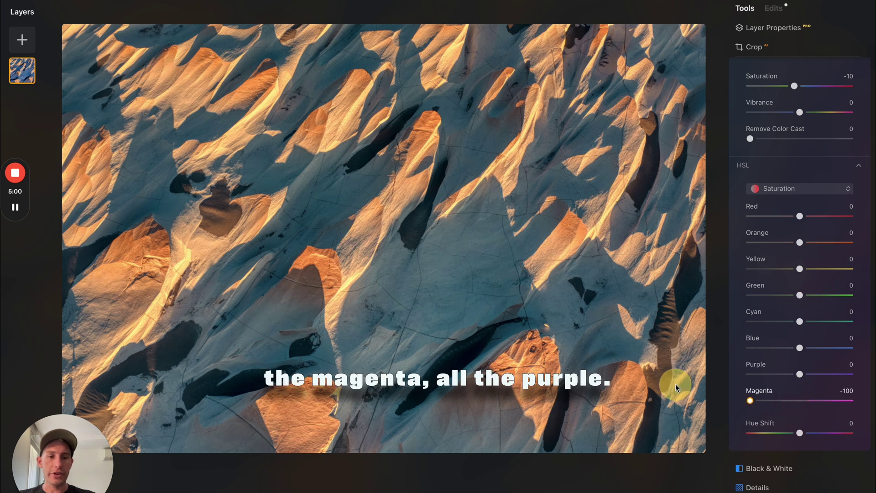
{"action": "left_click_drag", "start_coordinate": [801, 373], "coordinate": [713, 372]}
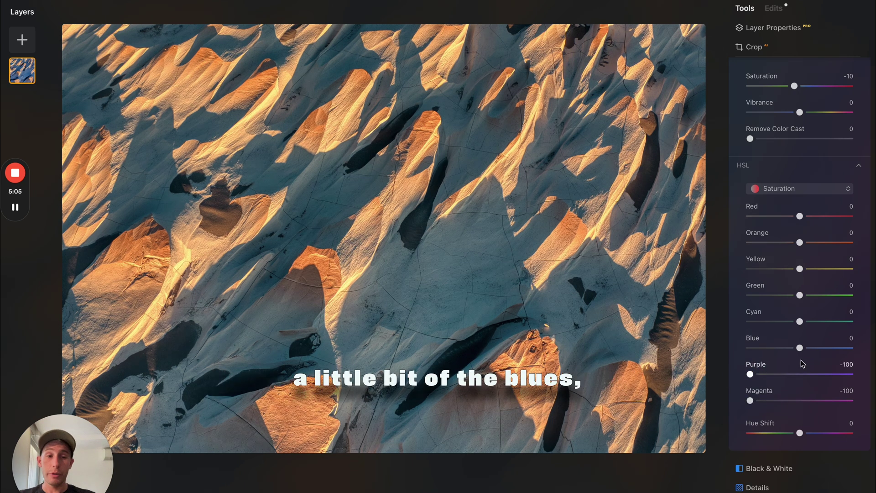
{"action": "left_click_drag", "start_coordinate": [800, 347], "coordinate": [790, 349]}
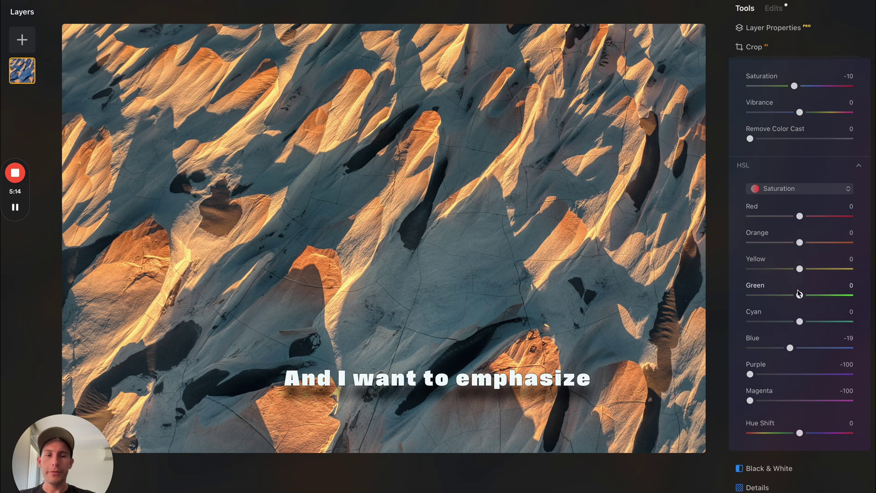
{"action": "left_click", "coordinate": [802, 243]}
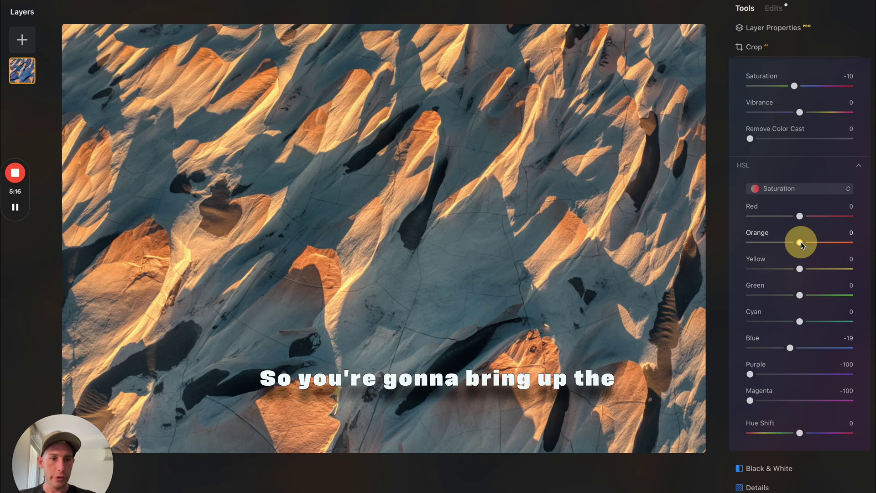
{"action": "left_click_drag", "start_coordinate": [802, 242], "coordinate": [804, 244]}
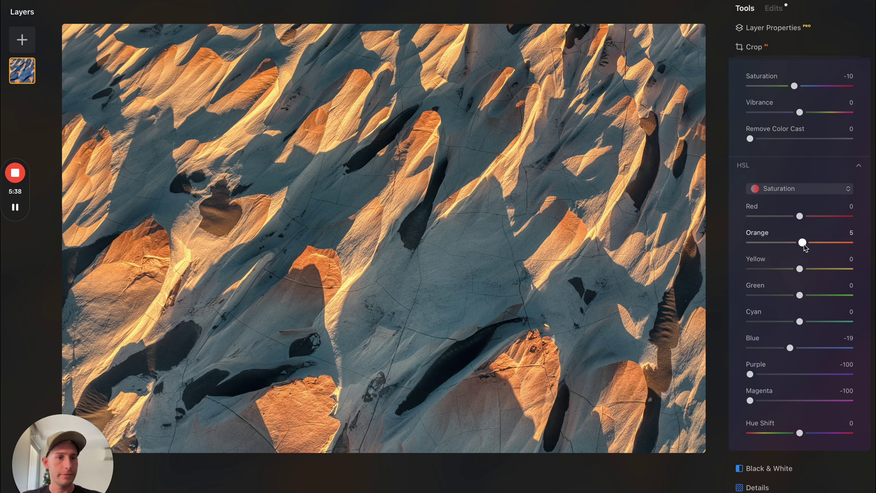
- Switch HSL to Luminance and darken the Blue slider to -30
{"action": "left_click", "coordinate": [799, 191]}
{"action": "left_click", "coordinate": [801, 227]}
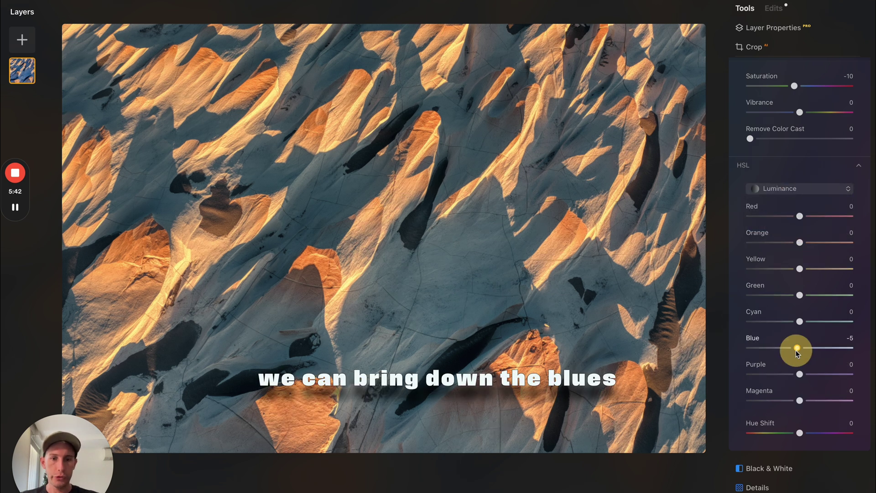
{"action": "mouse_move", "coordinate": [795, 350]}
{"action": "left_mouse_down"}
{"action": "mouse_move", "coordinate": [776, 350]}
{"action": "mouse_move", "coordinate": [785, 352]}
{"action": "left_mouse_up"}
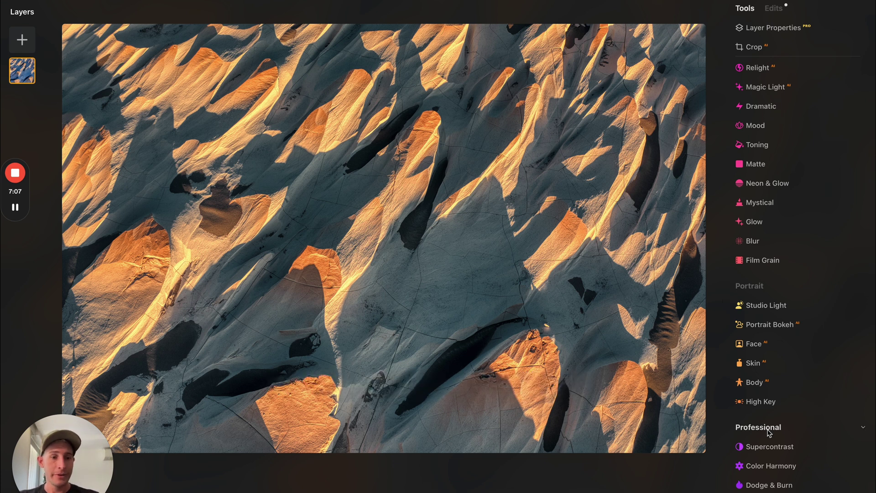
- Set Dodge & Burn to Lighten at Amount 30 and paint over the sunlit rock on the left
{"action": "left_click", "coordinate": [772, 485]}
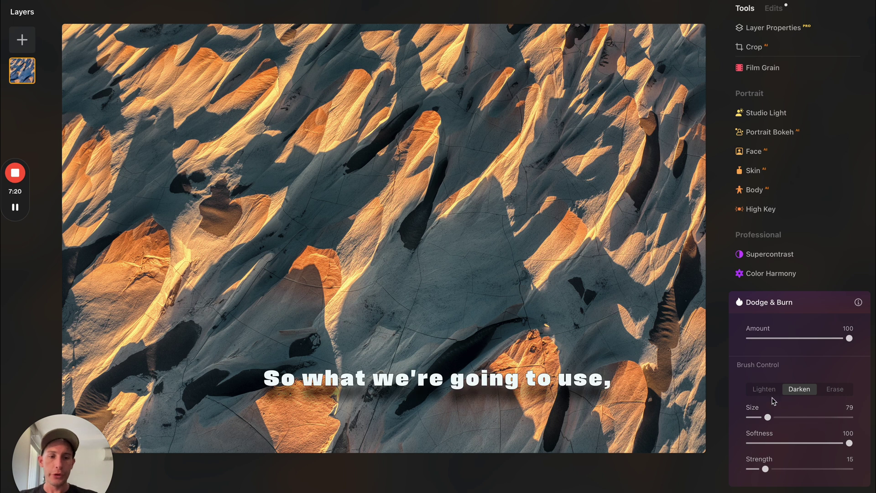
{"action": "left_click", "coordinate": [765, 390]}
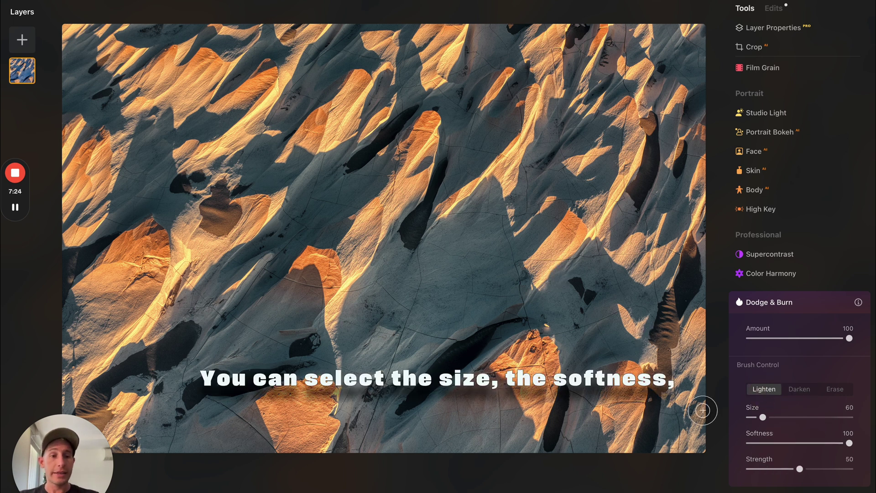
{"action": "left_click", "coordinate": [849, 340]}
{"action": "left_click_drag", "start_coordinate": [849, 341], "coordinate": [781, 340]}
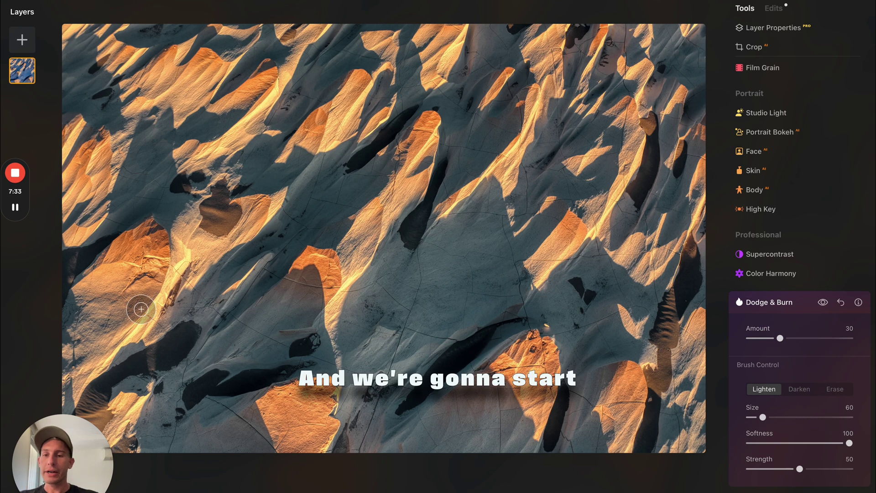
{"action": "mouse_move", "coordinate": [81, 364]}
{"action": "left_mouse_down"}
{"action": "mouse_move", "coordinate": [134, 278]}
{"action": "mouse_move", "coordinate": [129, 246]}
{"action": "mouse_move", "coordinate": [151, 242]}
{"action": "mouse_move", "coordinate": [100, 339]}
{"action": "mouse_move", "coordinate": [130, 319]}
{"action": "mouse_move", "coordinate": [189, 246]}
{"action": "mouse_move", "coordinate": [183, 229]}
{"action": "mouse_move", "coordinate": [204, 244]}
{"action": "mouse_move", "coordinate": [236, 235]}
{"action": "mouse_move", "coordinate": [252, 212]}
{"action": "mouse_move", "coordinate": [79, 216]}
{"action": "mouse_move", "coordinate": [93, 175]}
{"action": "mouse_move", "coordinate": [89, 145]}
{"action": "mouse_move", "coordinate": [75, 136]}
{"action": "mouse_move", "coordinate": [113, 50]}
{"action": "mouse_move", "coordinate": [131, 75]}
{"action": "mouse_move", "coordinate": [131, 111]}
{"action": "mouse_move", "coordinate": [151, 57]}
{"action": "mouse_move", "coordinate": [170, 69]}
{"action": "mouse_move", "coordinate": [163, 103]}
{"action": "mouse_move", "coordinate": [205, 86]}
{"action": "mouse_move", "coordinate": [238, 98]}
{"action": "mouse_move", "coordinate": [354, 100]}
{"action": "mouse_move", "coordinate": [364, 125]}
{"action": "mouse_move", "coordinate": [390, 100]}
{"action": "mouse_move", "coordinate": [411, 43]}
{"action": "left_mouse_up"}
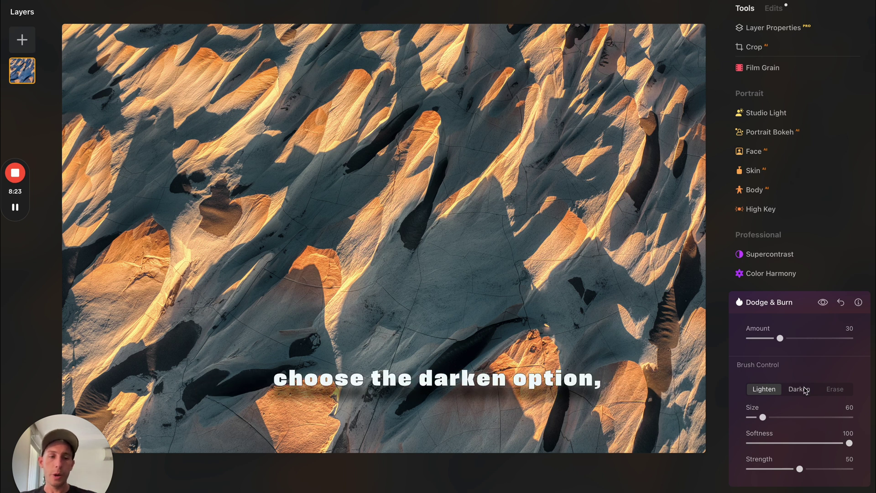
- Switch the brush to Darken, paint the shadows from the bottom upward, then compare before and after
{"action": "left_click", "coordinate": [800, 389]}
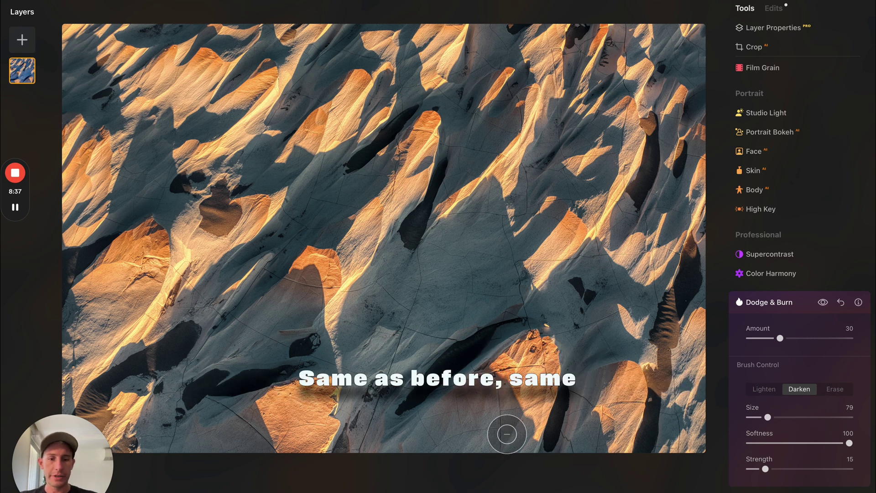
{"action": "mouse_move", "coordinate": [505, 430]}
{"action": "left_mouse_down"}
{"action": "mouse_move", "coordinate": [443, 435]}
{"action": "mouse_move", "coordinate": [404, 448]}
{"action": "left_mouse_up"}
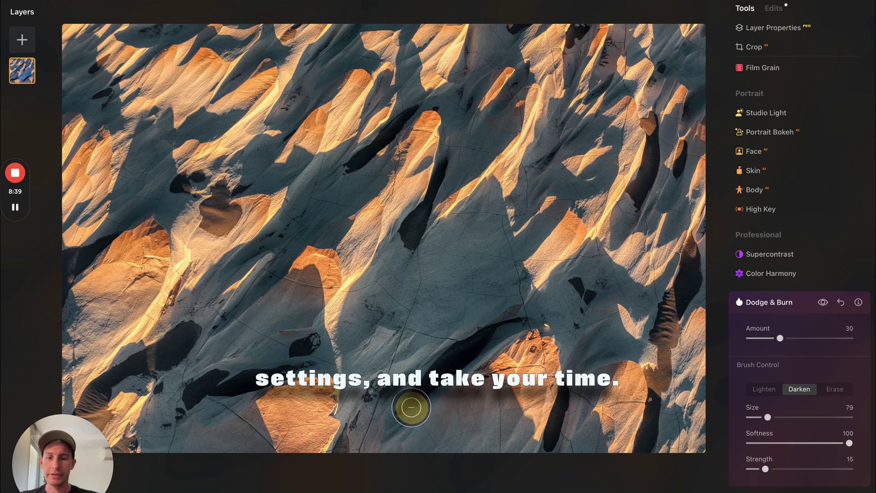
{"action": "mouse_move", "coordinate": [409, 407]}
{"action": "left_mouse_down"}
{"action": "mouse_move", "coordinate": [357, 381]}
{"action": "mouse_move", "coordinate": [362, 354]}
{"action": "mouse_move", "coordinate": [394, 283]}
{"action": "mouse_move", "coordinate": [455, 227]}
{"action": "mouse_move", "coordinate": [330, 201]}
{"action": "mouse_move", "coordinate": [363, 166]}
{"action": "mouse_move", "coordinate": [403, 85]}
{"action": "mouse_move", "coordinate": [406, 37]}
{"action": "mouse_move", "coordinate": [453, 157]}
{"action": "mouse_move", "coordinate": [506, 64]}
{"action": "mouse_move", "coordinate": [485, 28]}
{"action": "left_mouse_up"}
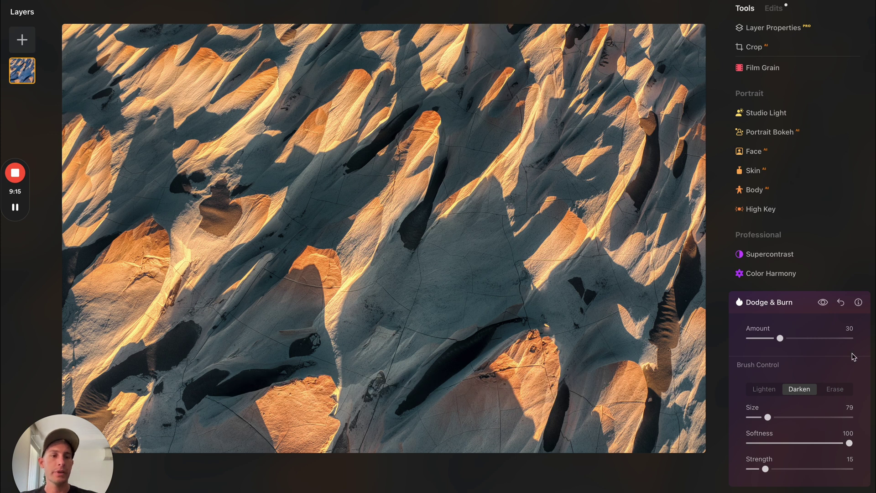
{"action": "left_click", "coordinate": [823, 303]}
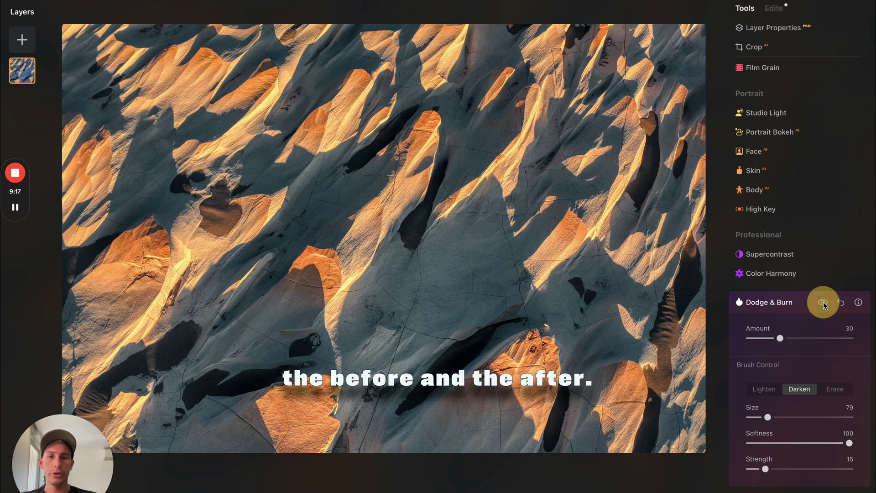
- Scroll through the panel while the edited photo is upscaled to 10928 × 7280
{"action": "scroll", "coordinate": [807, 302], "scroll_direction": "down", "scroll_amount": 1}
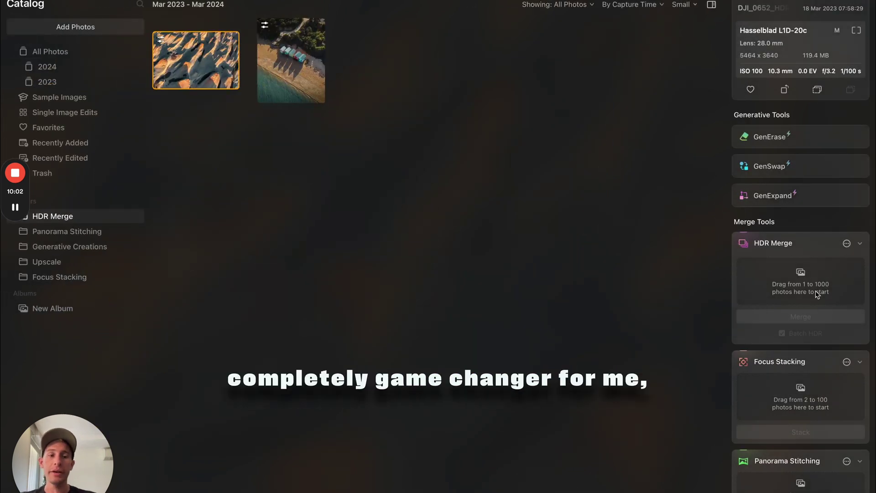
{"action": "scroll", "coordinate": [810, 390], "scroll_direction": "down", "scroll_amount": 5}
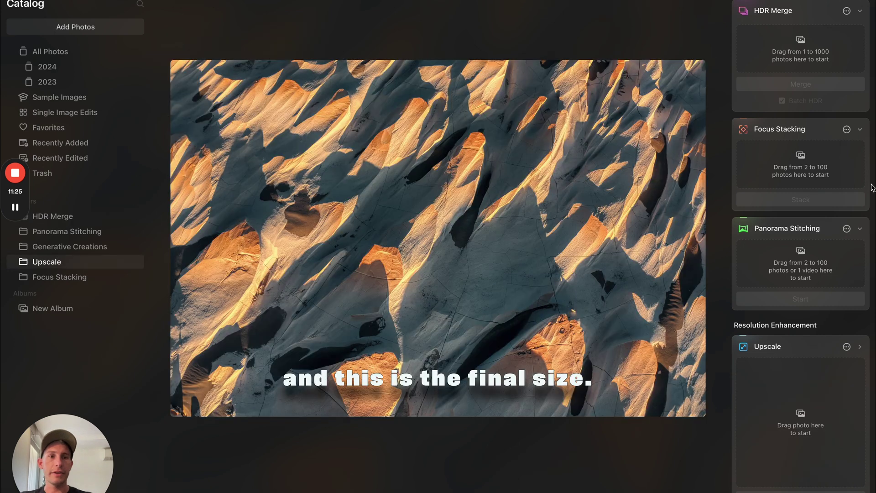
{"action": "scroll", "coordinate": [794, 124], "scroll_direction": "up", "scroll_amount": 4}
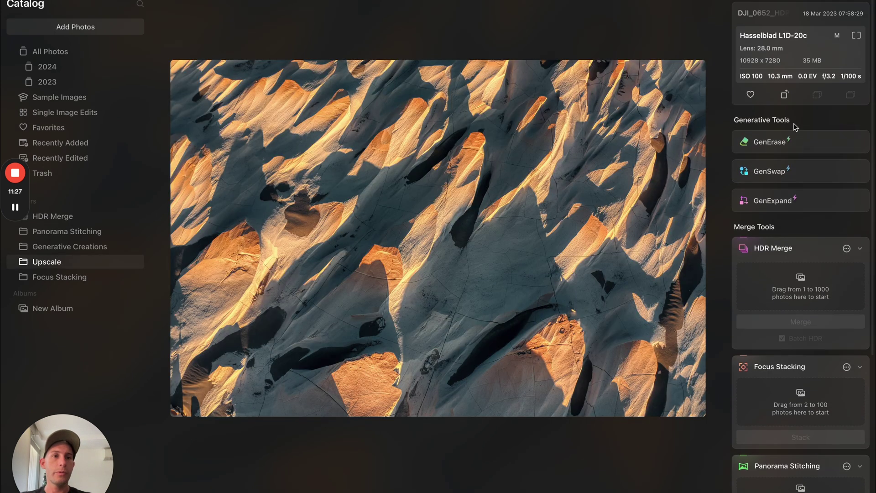